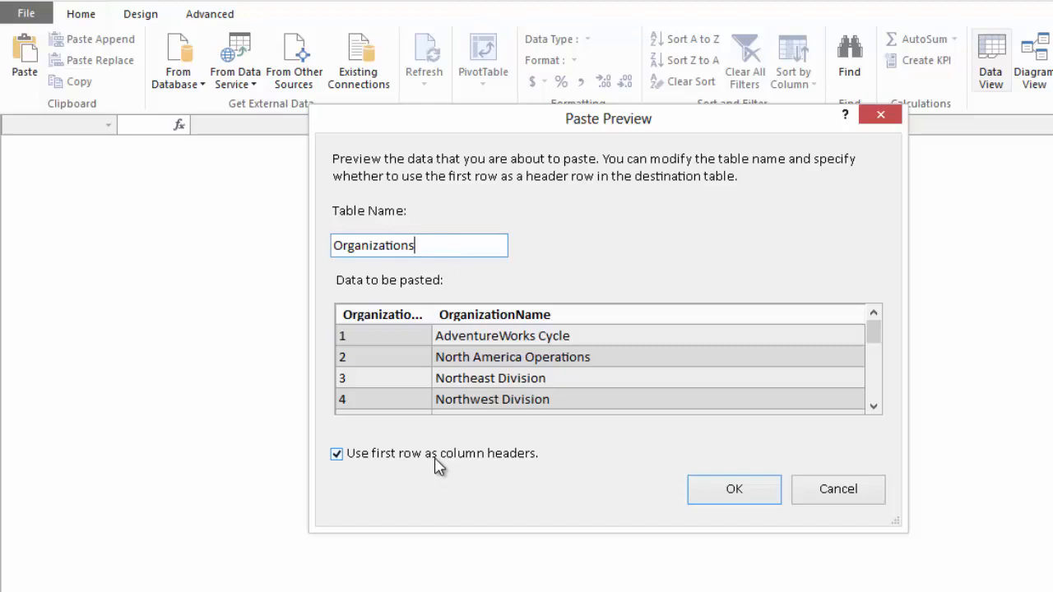
- Paste the copied data as a new Organizations table, using its first row as column headers
click(435, 463)
click(436, 463)
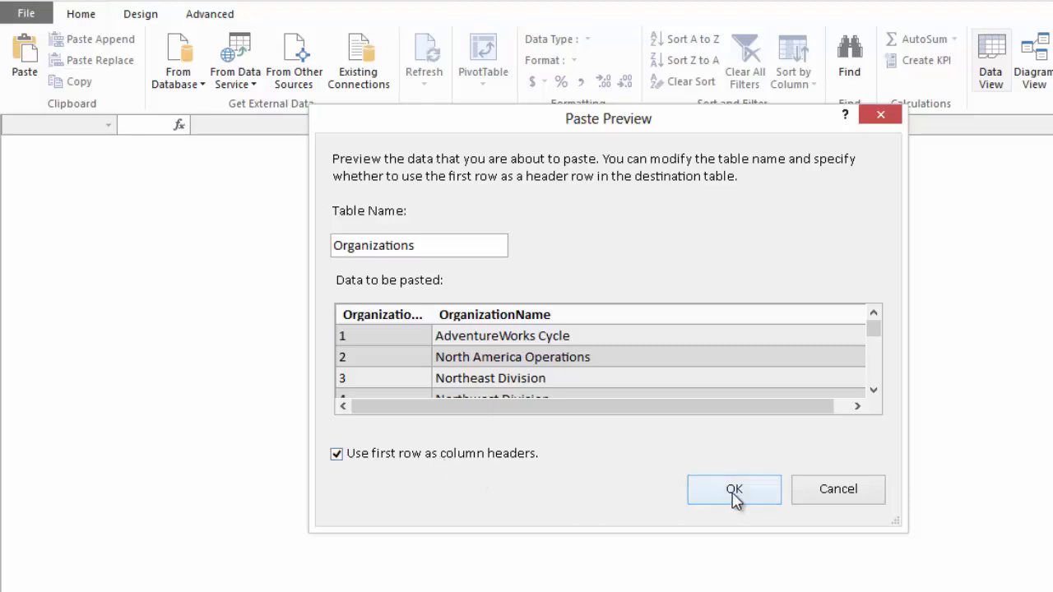
click(689, 470)
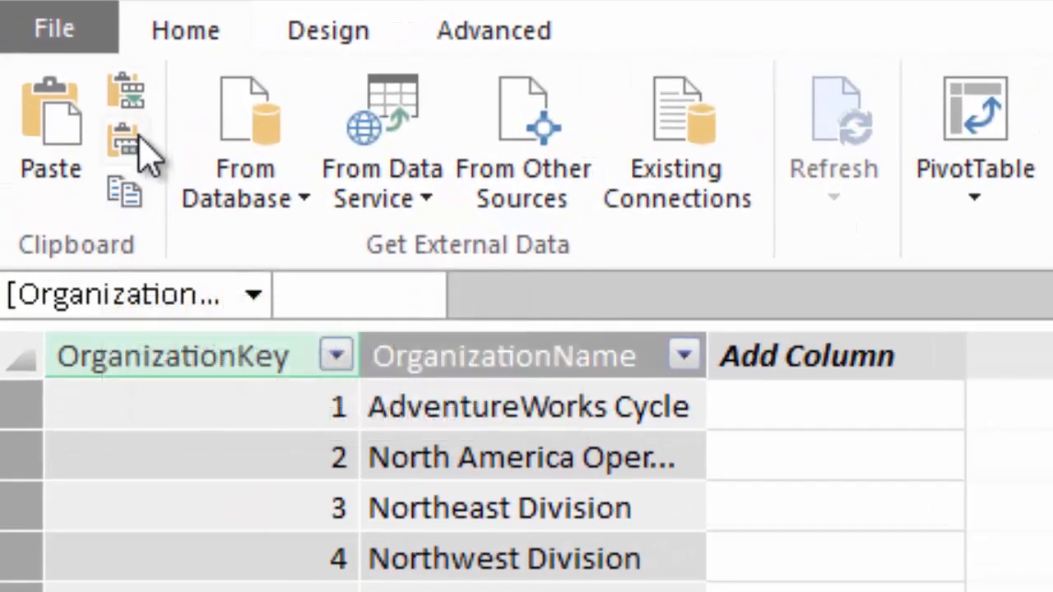
- Replace the Organizations table's data with the copied data, excluding the first row of the copied data
click(139, 137)
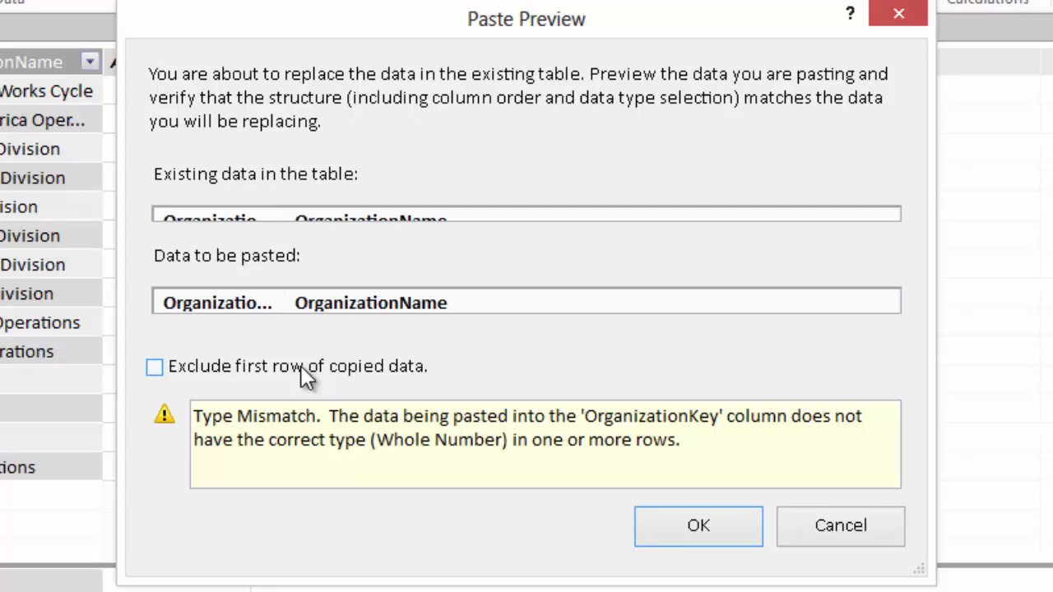
click(299, 369)
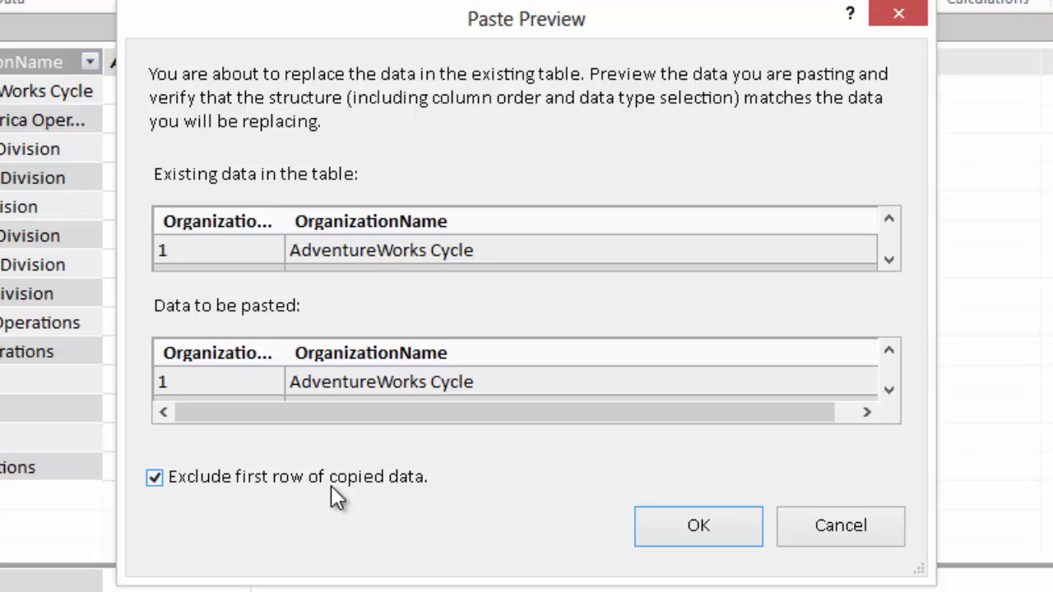
click(696, 532)
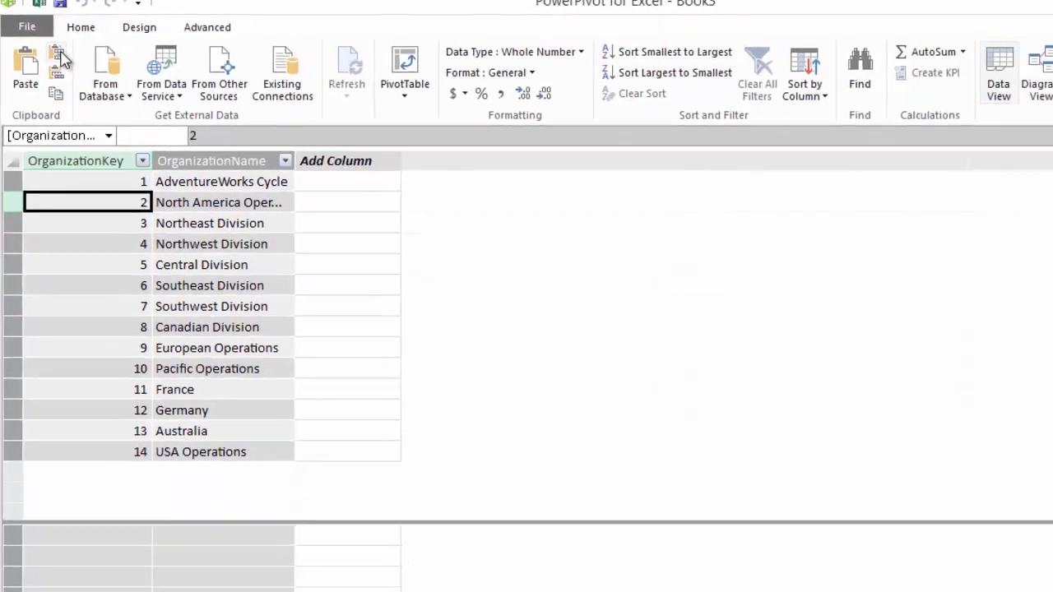
- Append the copied data to the Organizations table, excluding its first row, and look through the combined rows
click(75, 46)
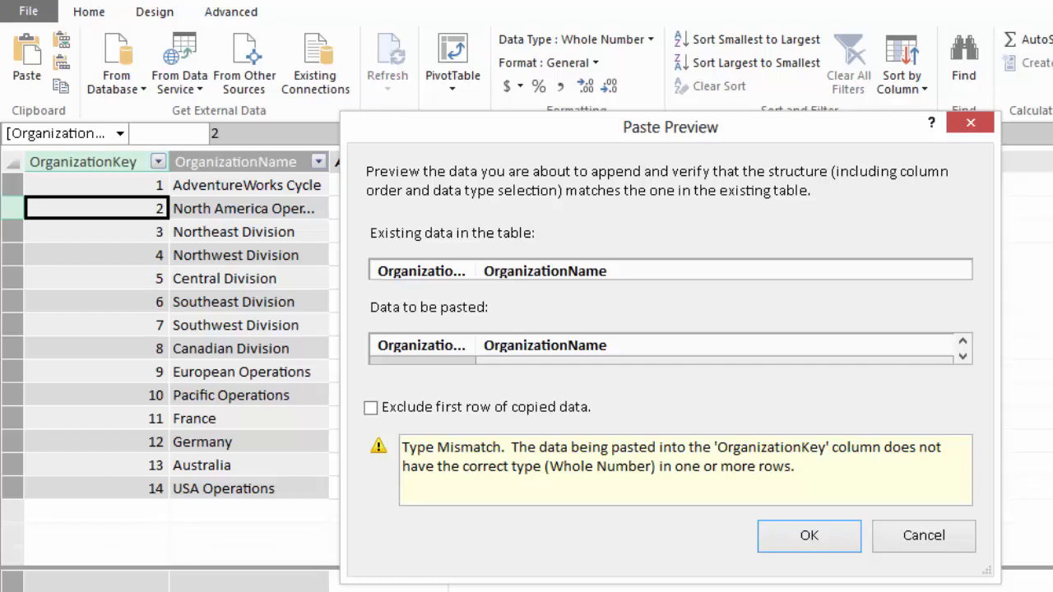
click(468, 410)
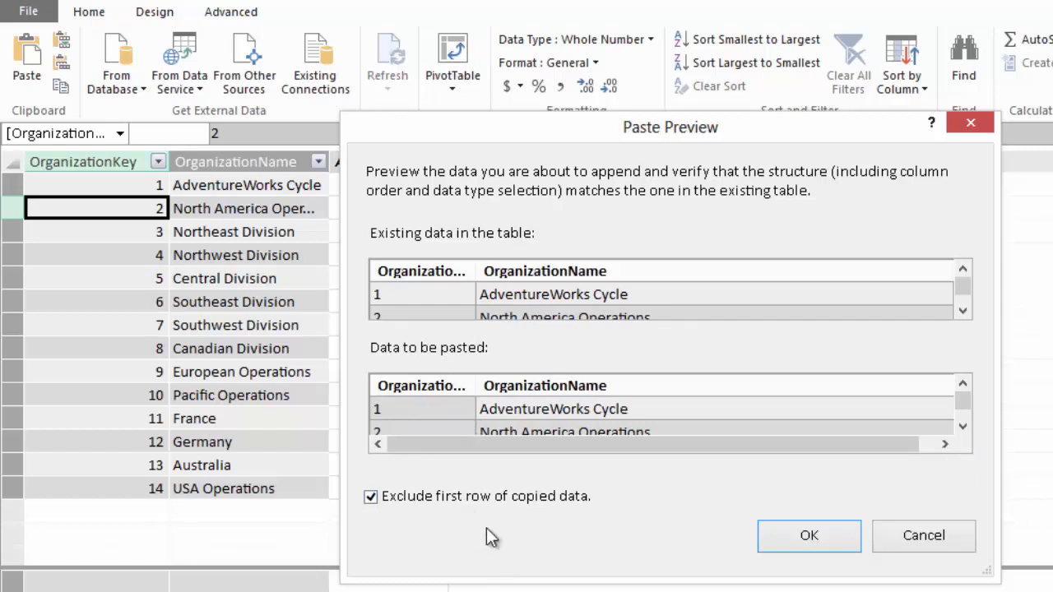
click(808, 536)
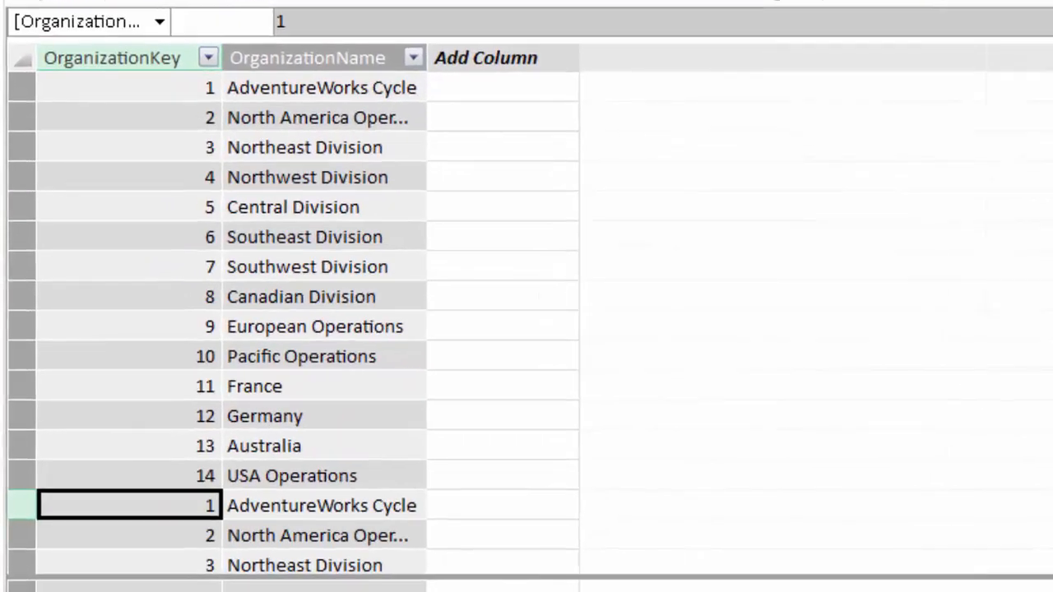
click(330, 395)
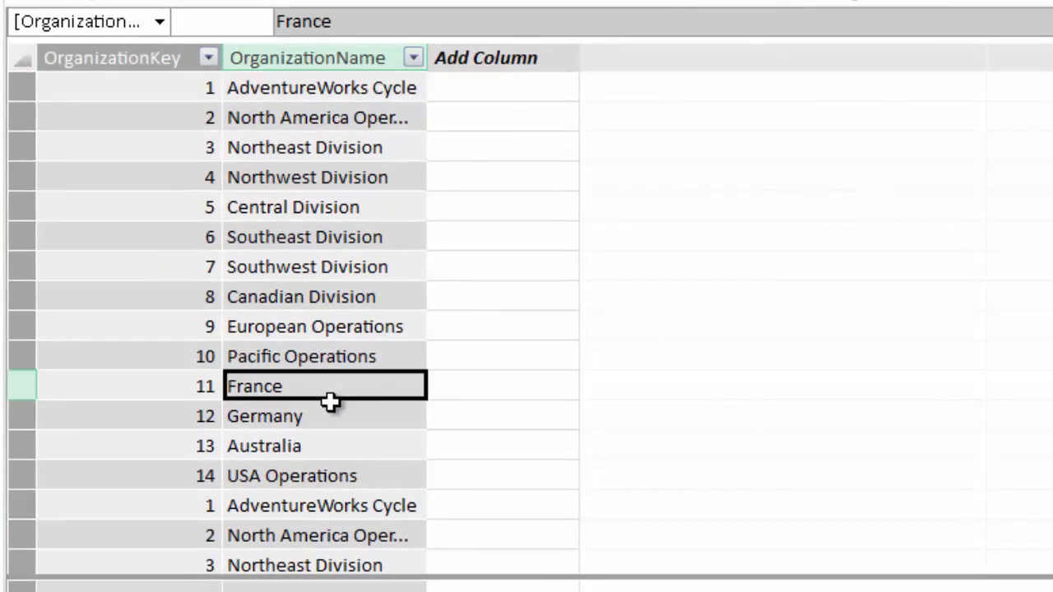
scroll(329, 401, down, 4)
scroll(328, 401, up, 4)
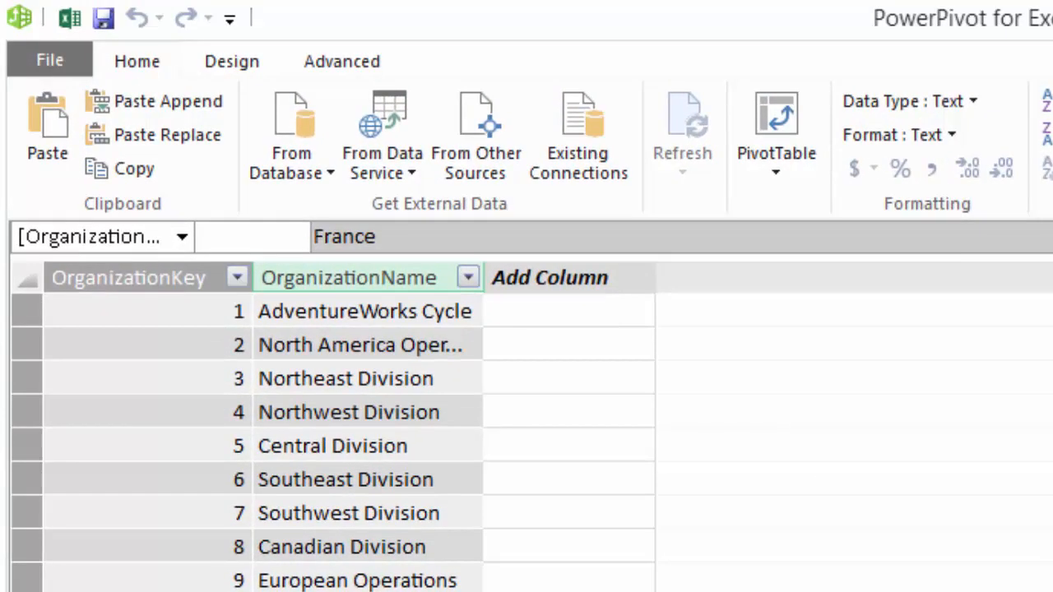
- Switch to the Excel workbook and paste the copied organization data at cell C2 without its source formatting
click(70, 17)
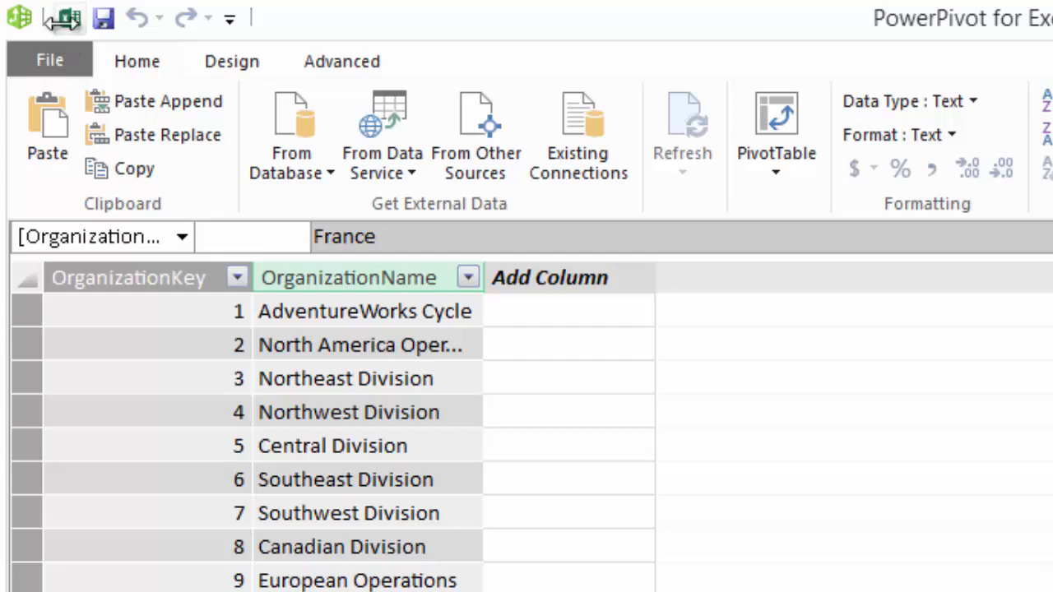
click(255, 335)
right_click(263, 341)
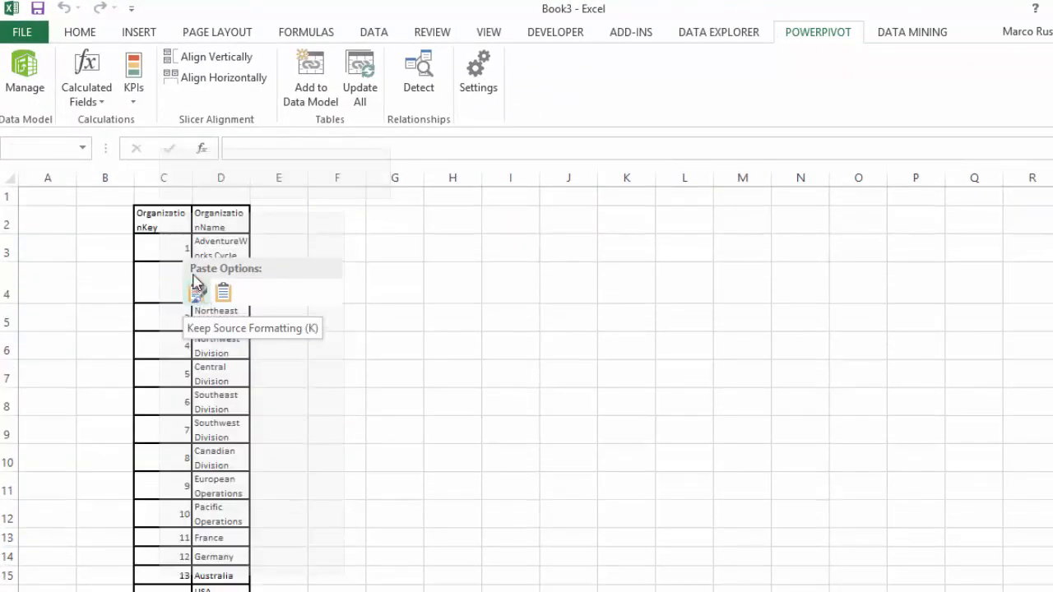
click(223, 292)
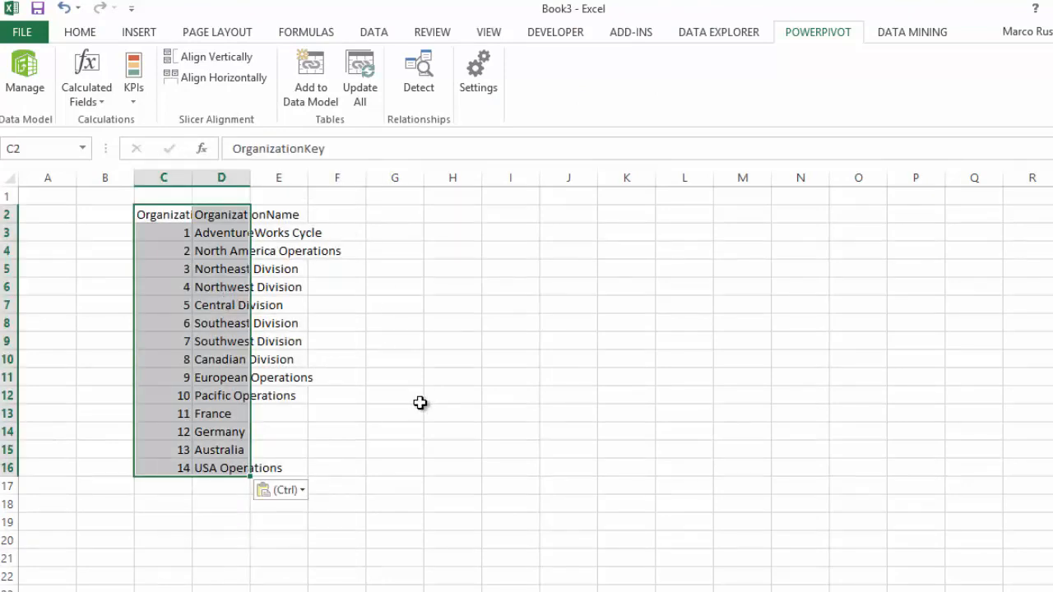
- Convert the pasted range C2:D16 into an Excel table and name it Organizations
key(ctrl+t)
click(136, 246)
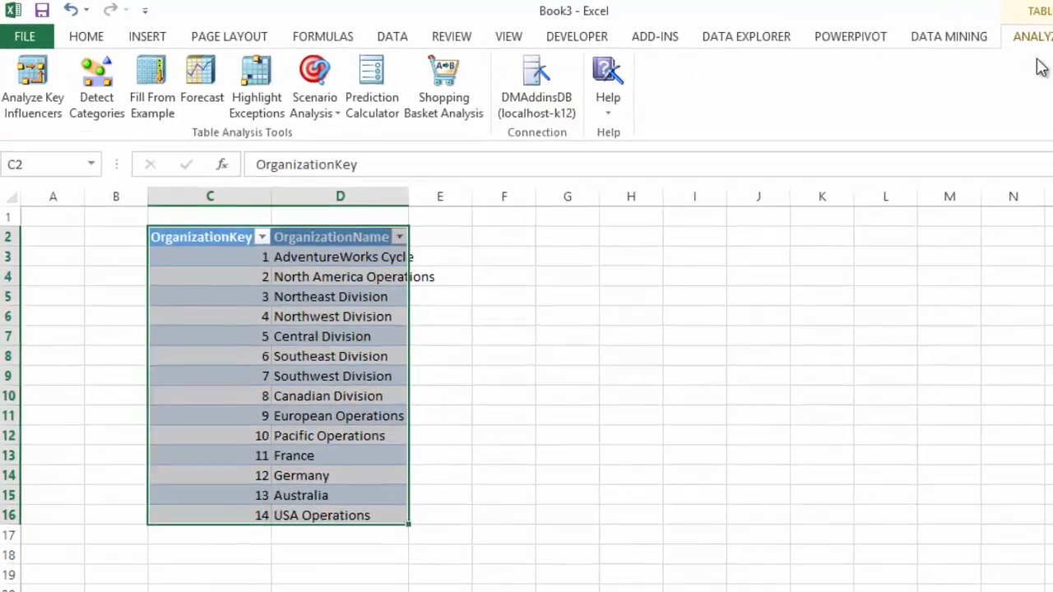
click(1011, 32)
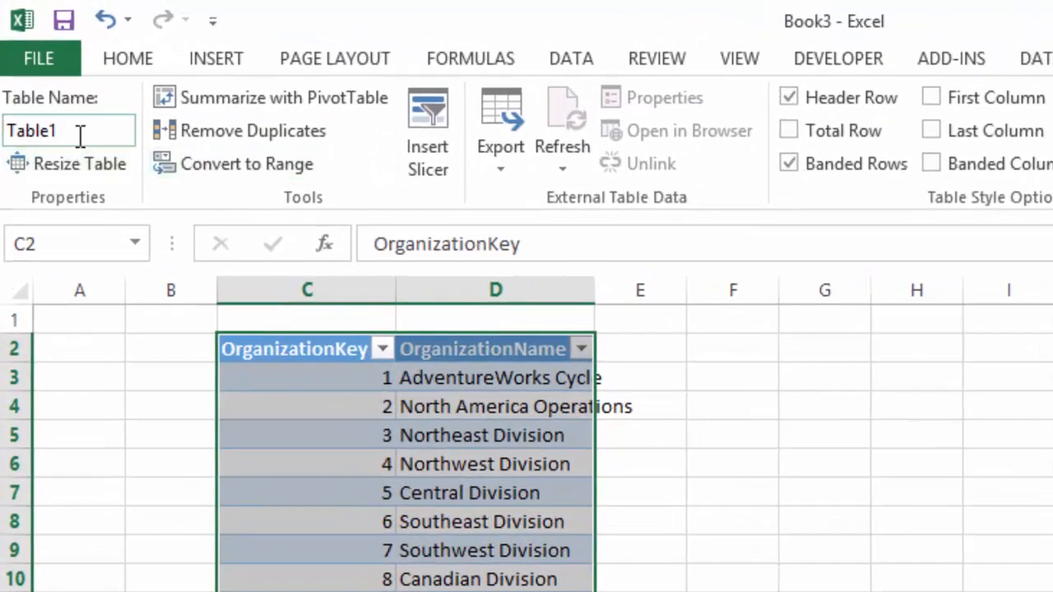
click(80, 134)
text(Organizations)
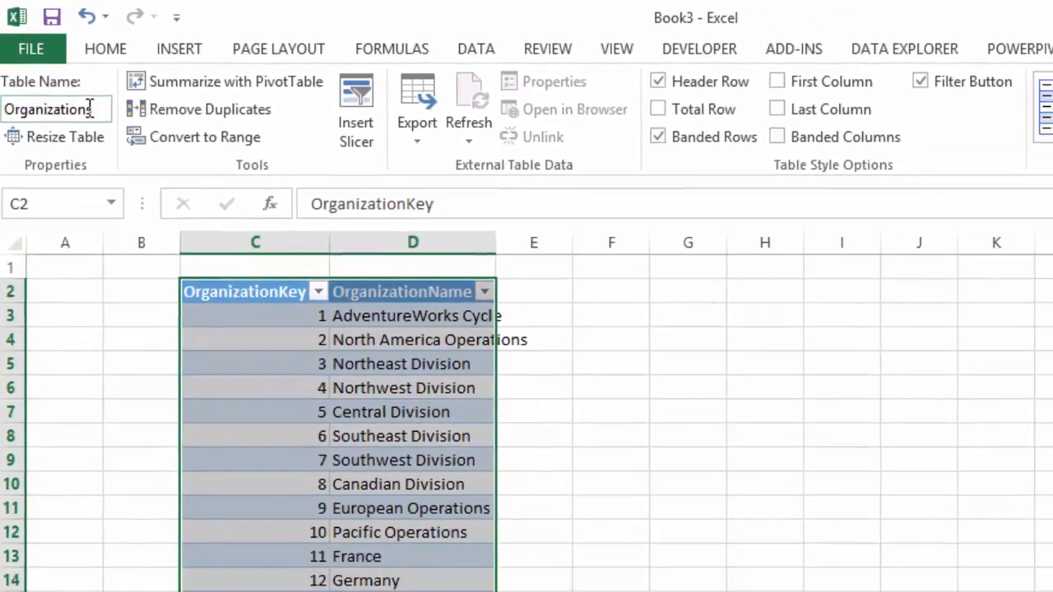
key(Return)
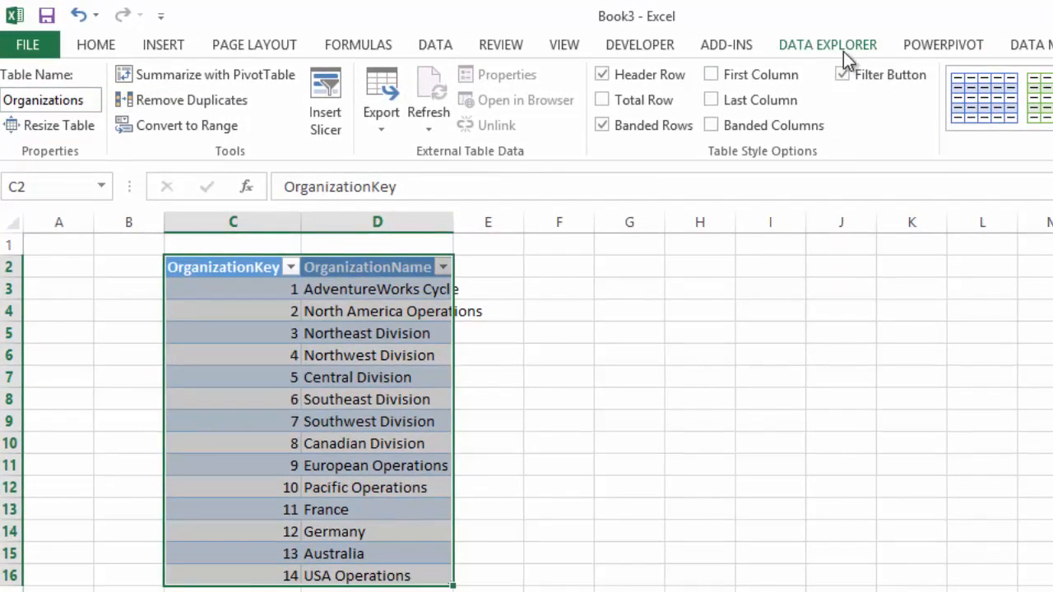
- Add the worksheet's Organizations table to the data model as a linked table and return to the workbook
click(938, 47)
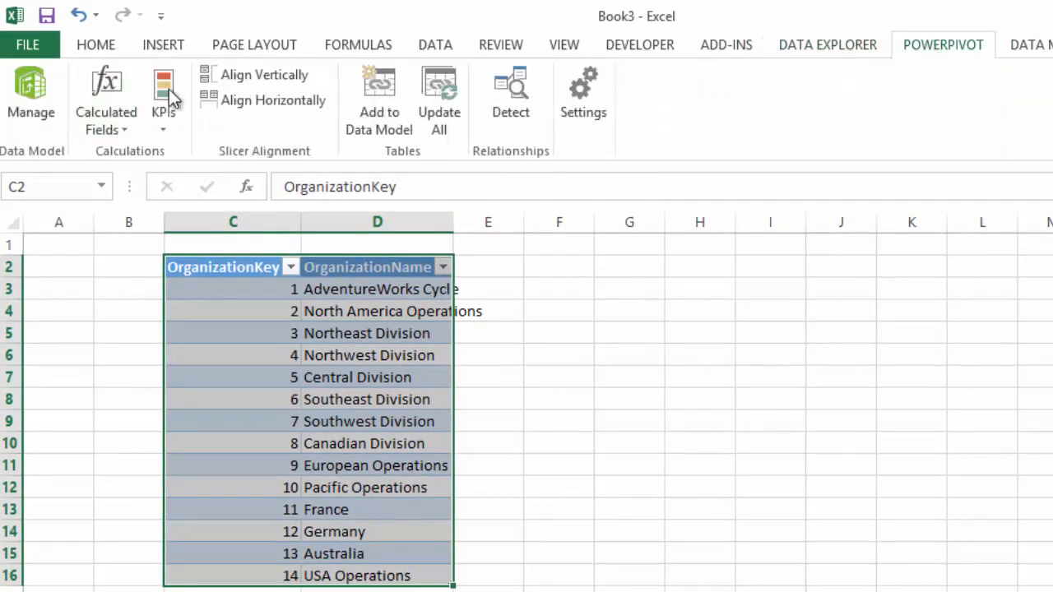
click(395, 94)
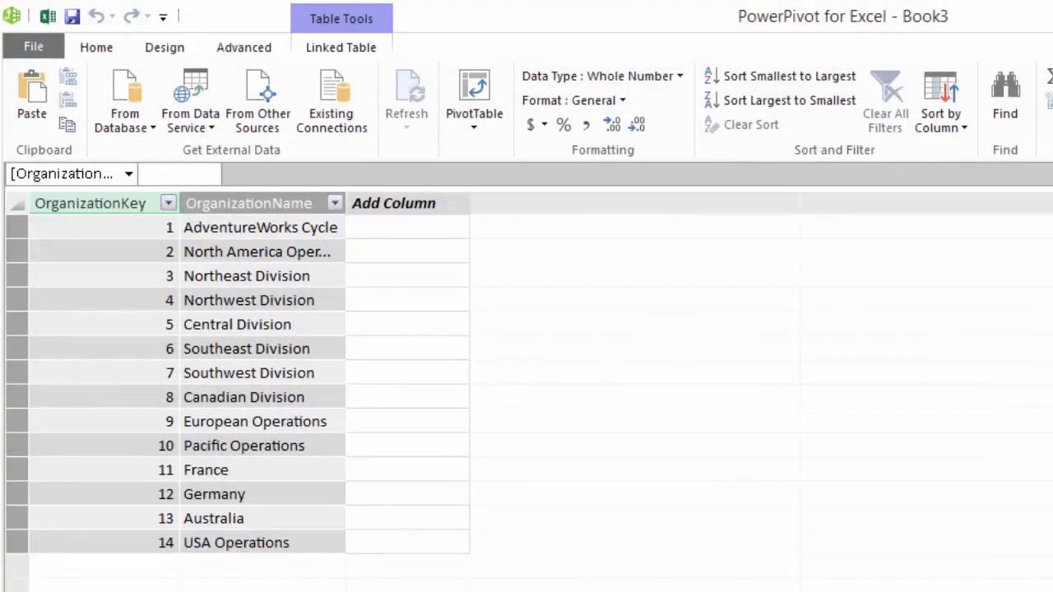
click(47, 17)
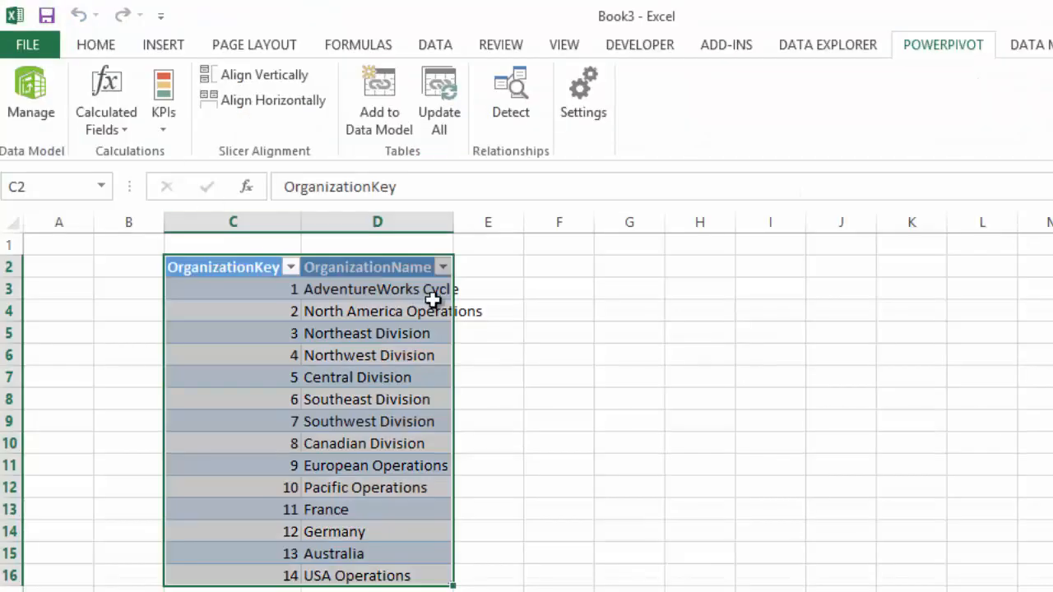
- Enter the text "Some note here" in cell F4 beside the table
click(566, 304)
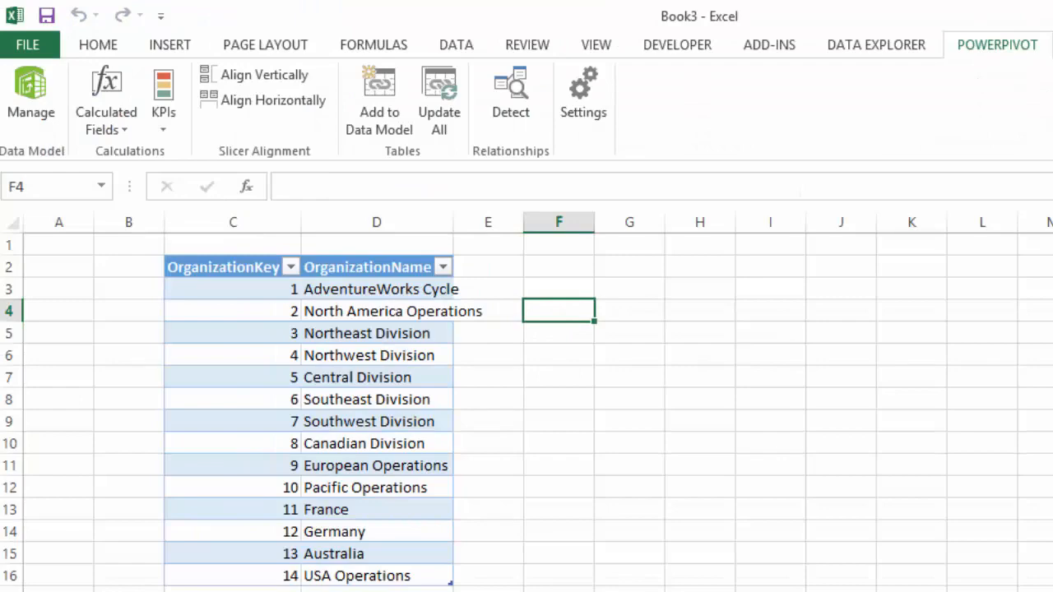
text(Some note her)
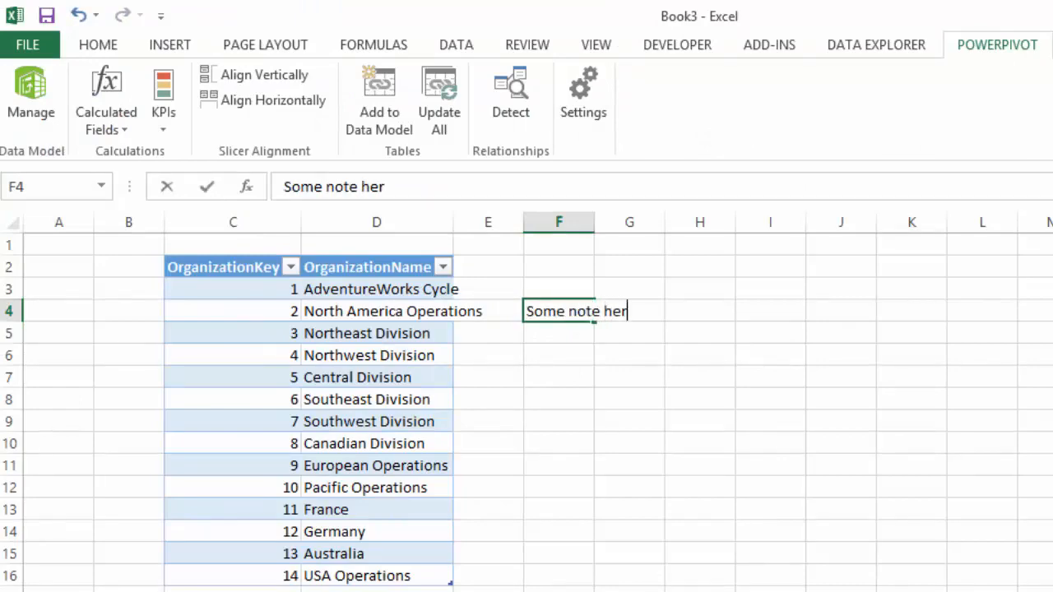
text(e)
key(Return)
key(Return)
key(Return)
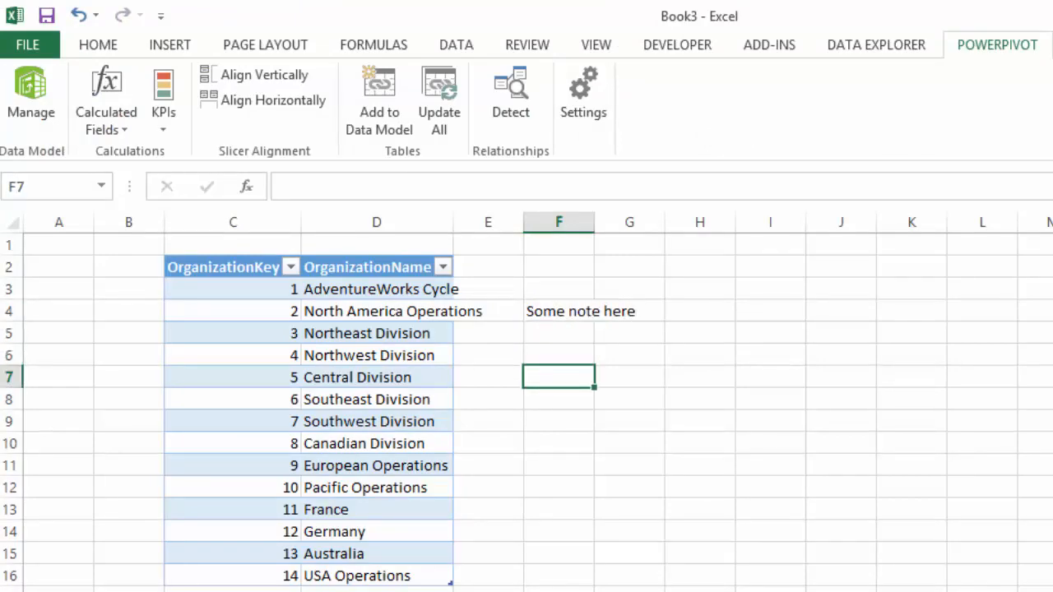